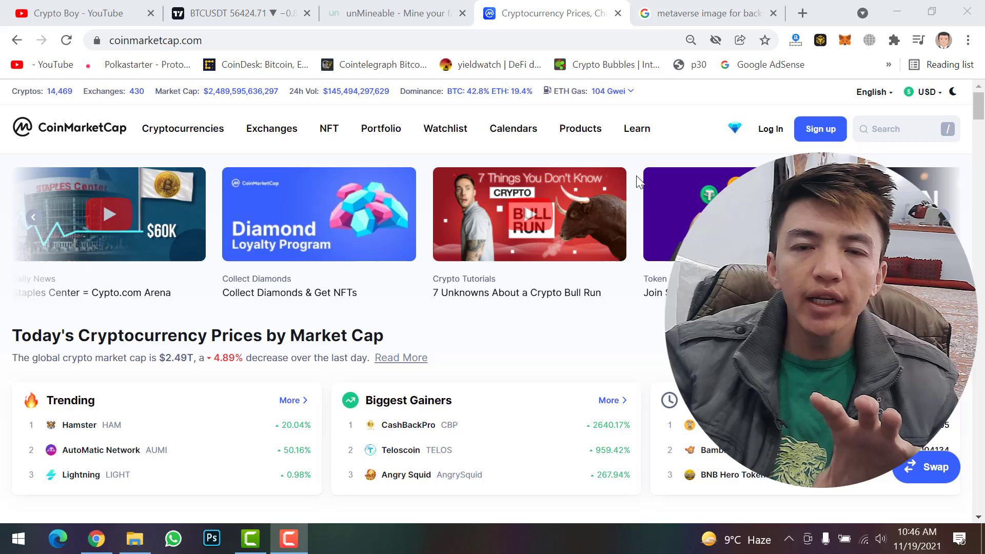
Step: Bring the browser to the front and scroll down through the CoinMarketCap coin table
{"action": "left_click", "coordinate": [354, 147]}
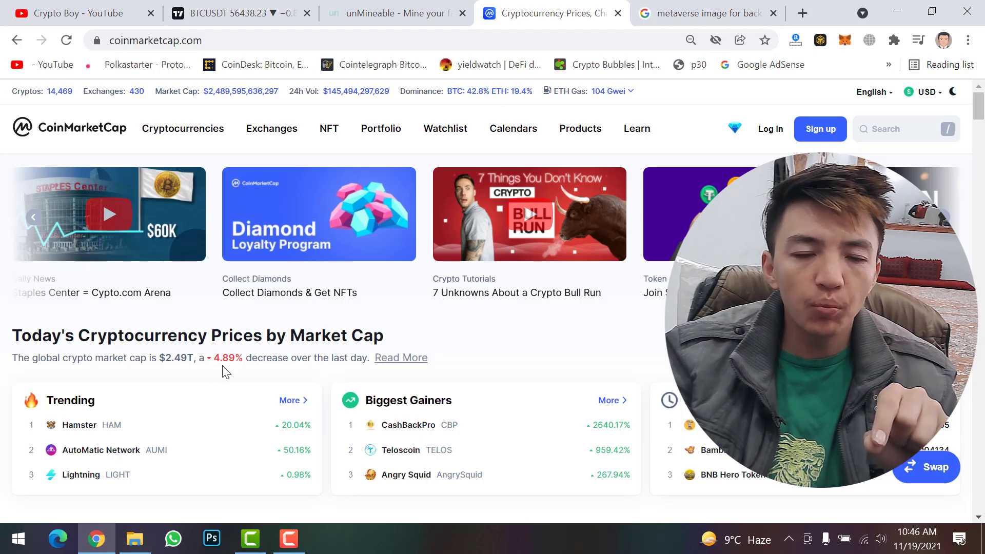
{"action": "scroll", "coordinate": [246, 359], "scroll_direction": "down", "scroll_amount": 1}
{"action": "scroll", "coordinate": [250, 358], "scroll_direction": "down", "scroll_amount": 3}
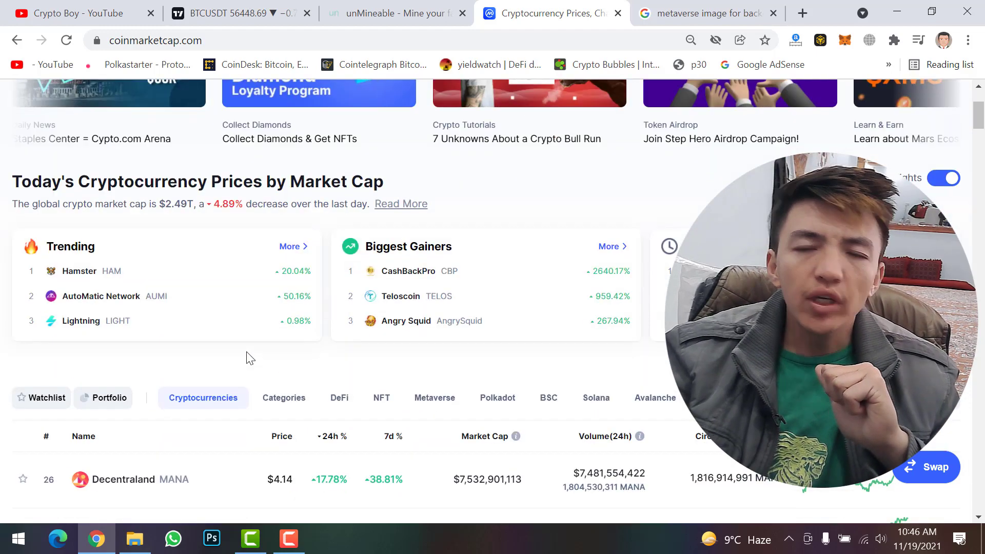
{"action": "scroll", "coordinate": [248, 357], "scroll_direction": "down", "scroll_amount": 3}
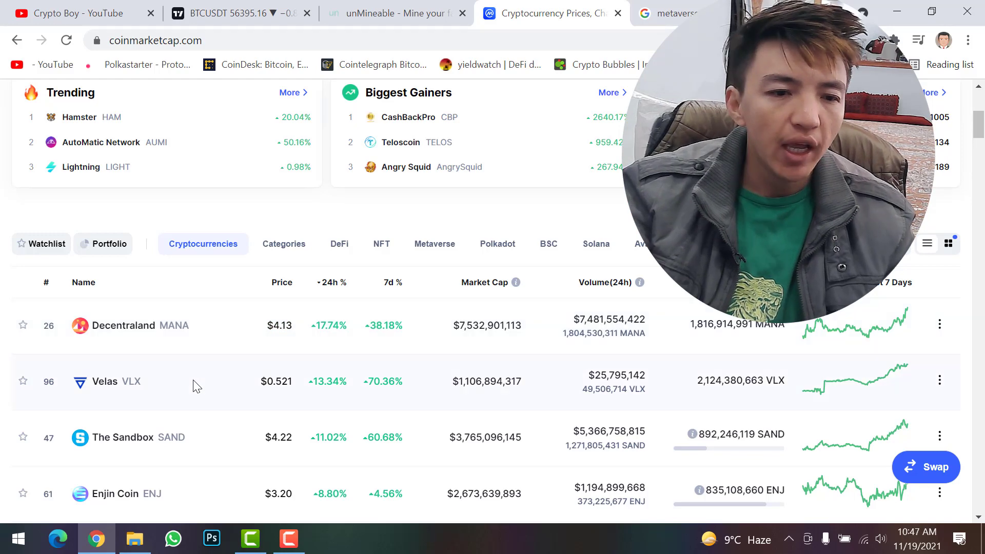
{"action": "scroll", "coordinate": [175, 389], "scroll_direction": "down", "scroll_amount": 1}
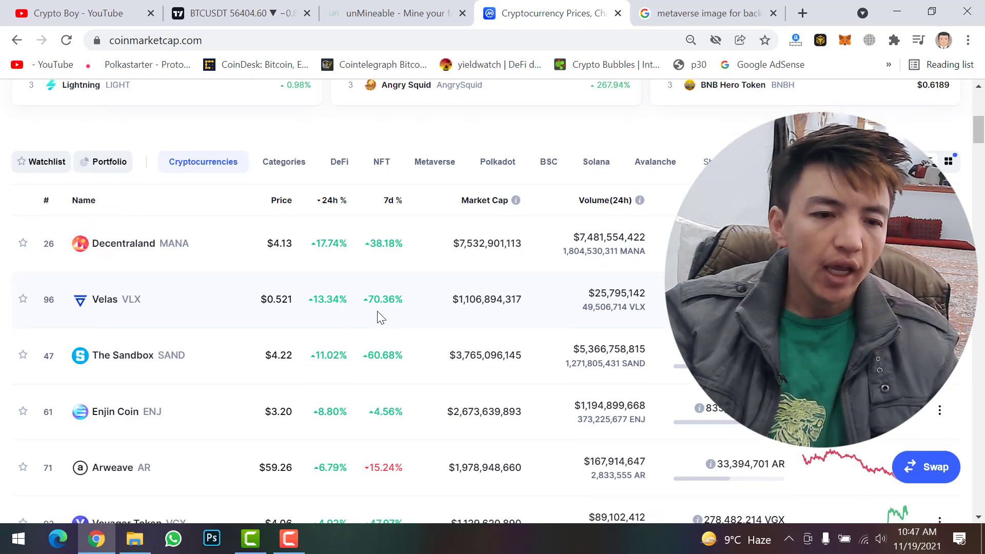
{"action": "scroll", "coordinate": [379, 315], "scroll_direction": "down", "scroll_amount": 1}
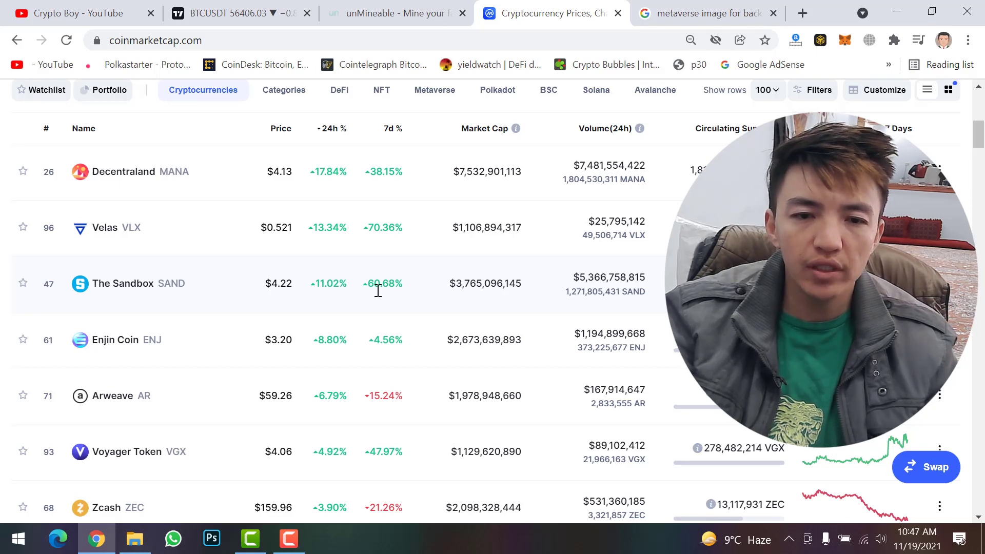
{"action": "scroll", "coordinate": [378, 295], "scroll_direction": "down", "scroll_amount": 3}
{"action": "scroll", "coordinate": [378, 296], "scroll_direction": "down", "scroll_amount": 2}
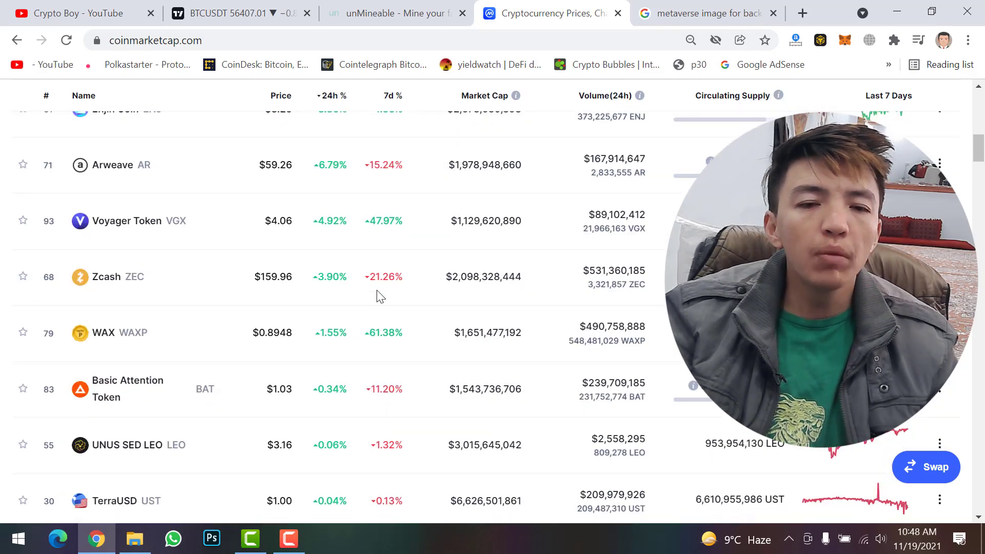
{"action": "scroll", "coordinate": [378, 297], "scroll_direction": "down", "scroll_amount": 2}
{"action": "scroll", "coordinate": [379, 296], "scroll_direction": "down", "scroll_amount": 1}
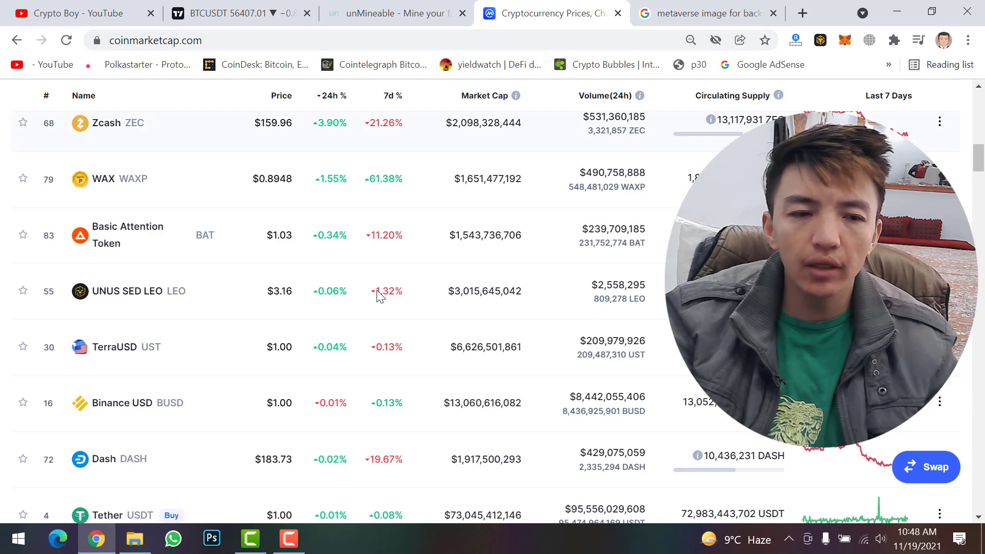
{"action": "scroll", "coordinate": [378, 292], "scroll_direction": "up", "scroll_amount": 15}
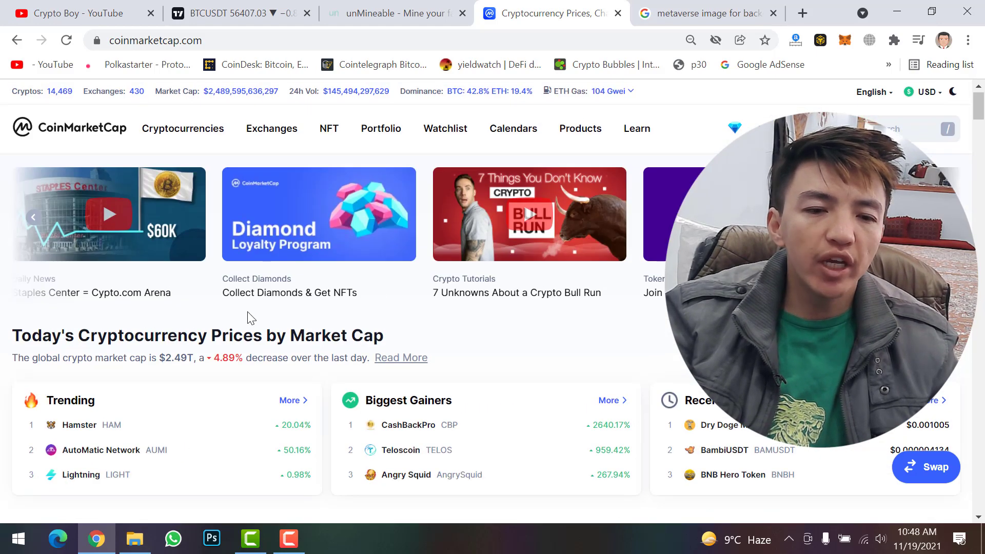
Step: Reload the CoinMarketCap homepage via its logo and scroll the ranked table down and back up
{"action": "left_click", "coordinate": [84, 130]}
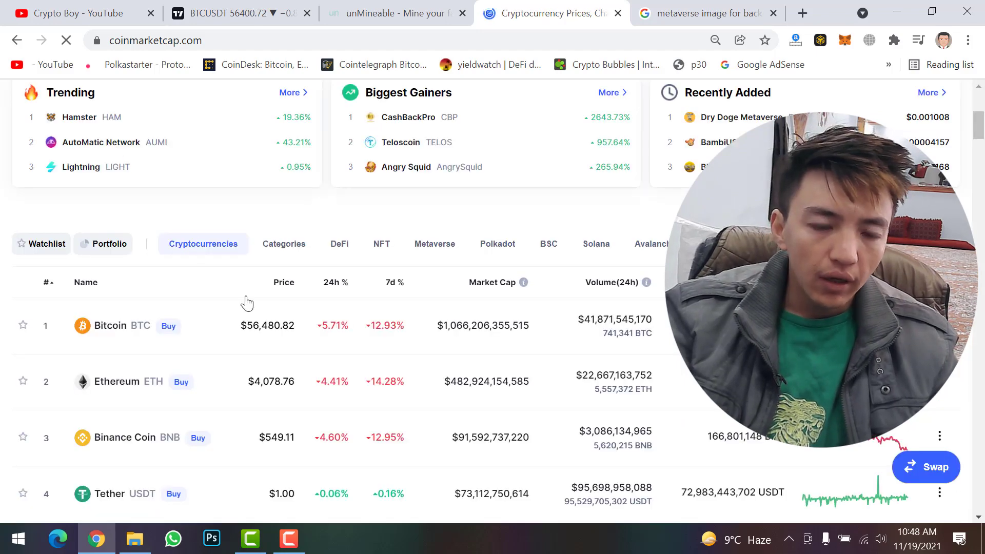
{"action": "scroll", "coordinate": [247, 302], "scroll_direction": "down", "scroll_amount": 2}
{"action": "scroll", "coordinate": [248, 304], "scroll_direction": "down", "scroll_amount": 4}
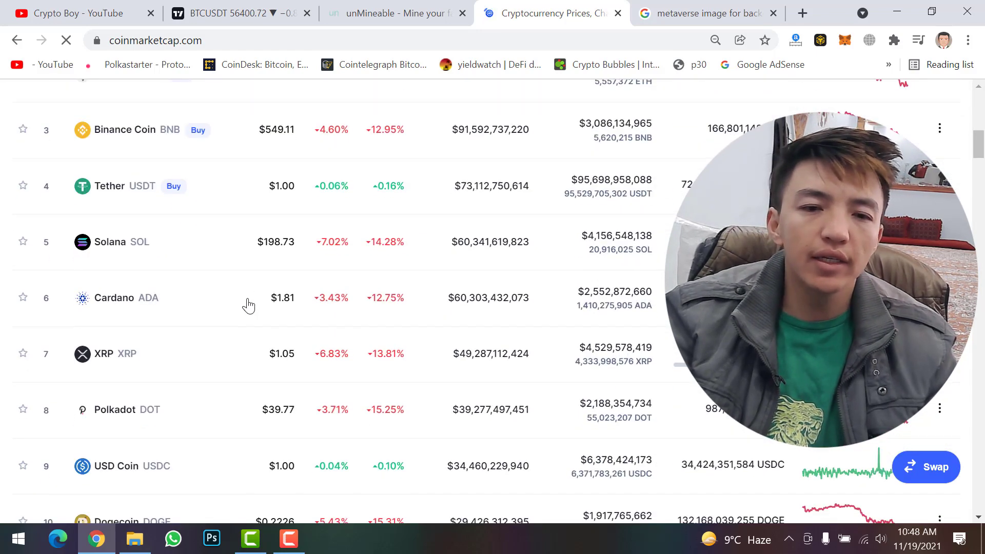
{"action": "scroll", "coordinate": [247, 305], "scroll_direction": "down", "scroll_amount": 1}
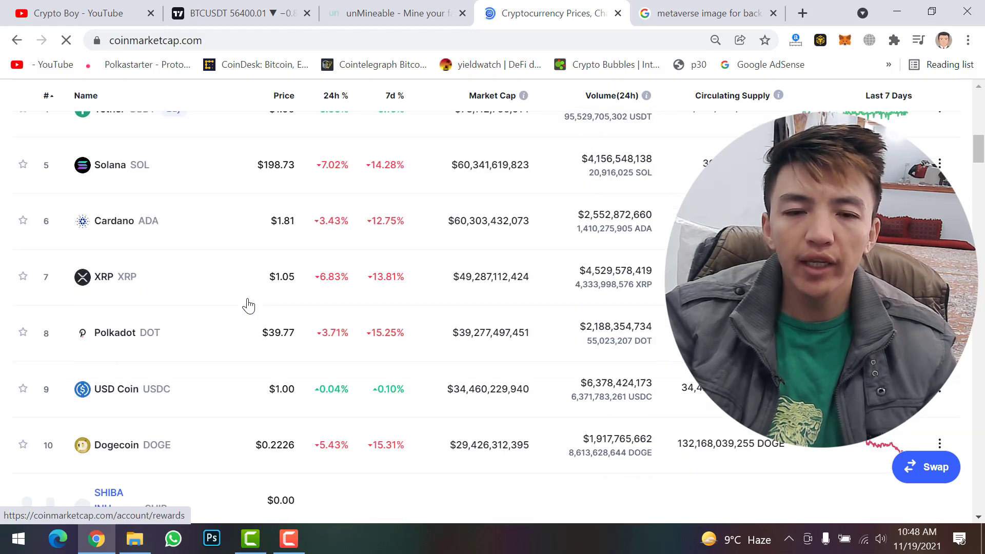
{"action": "scroll", "coordinate": [249, 304], "scroll_direction": "down", "scroll_amount": 1}
{"action": "scroll", "coordinate": [249, 305], "scroll_direction": "up", "scroll_amount": 4}
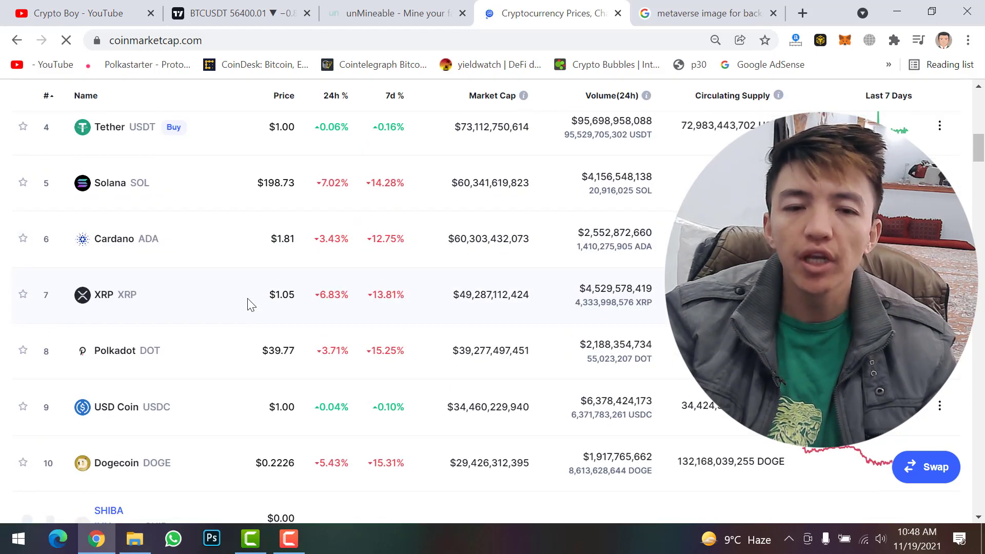
{"action": "scroll", "coordinate": [249, 305], "scroll_direction": "up", "scroll_amount": 5}
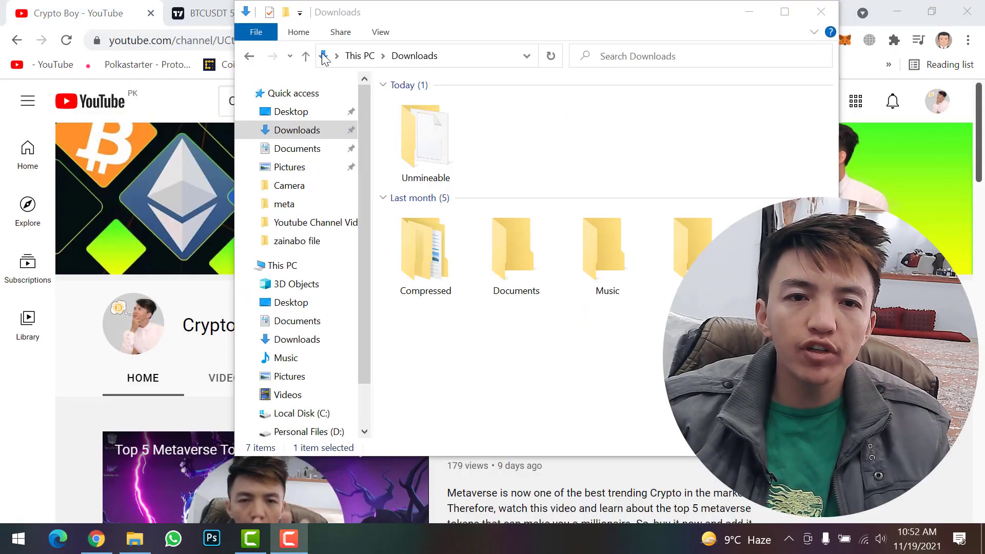
Step: Create a folder named Mineable in Downloads, then search Start for windows
{"action": "left_click", "coordinate": [329, 82]}
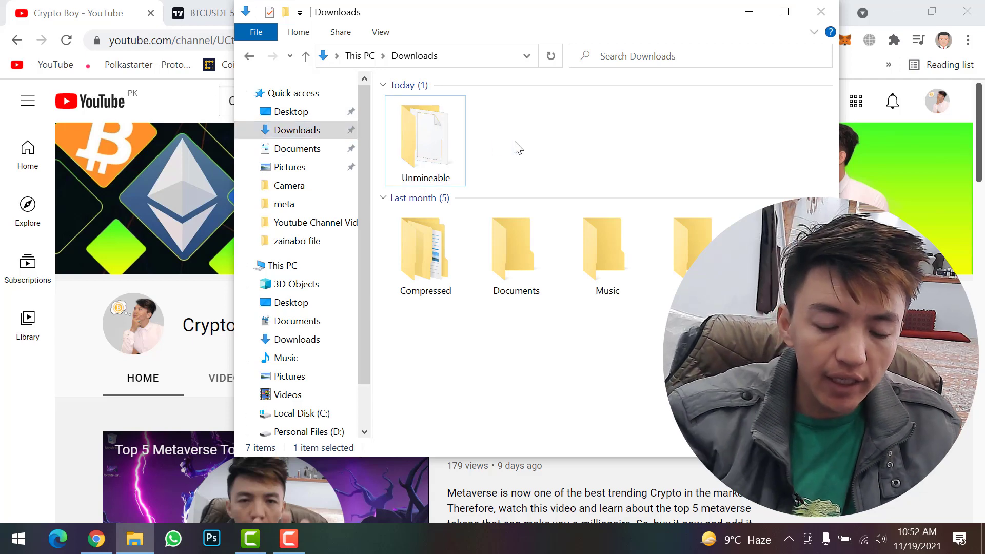
{"action": "key", "text": "ctrl+shift+n"}
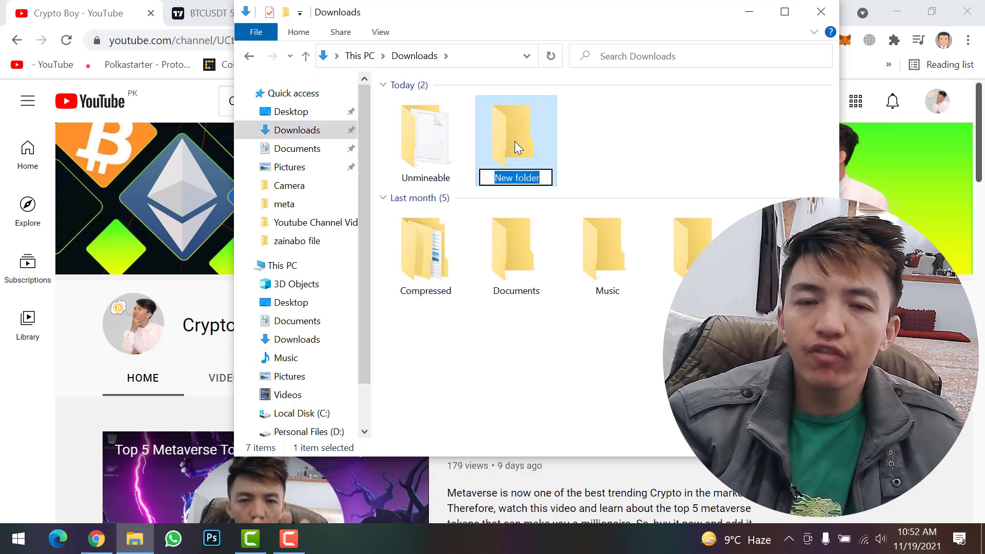
{"action": "type", "text": "Mineable"}
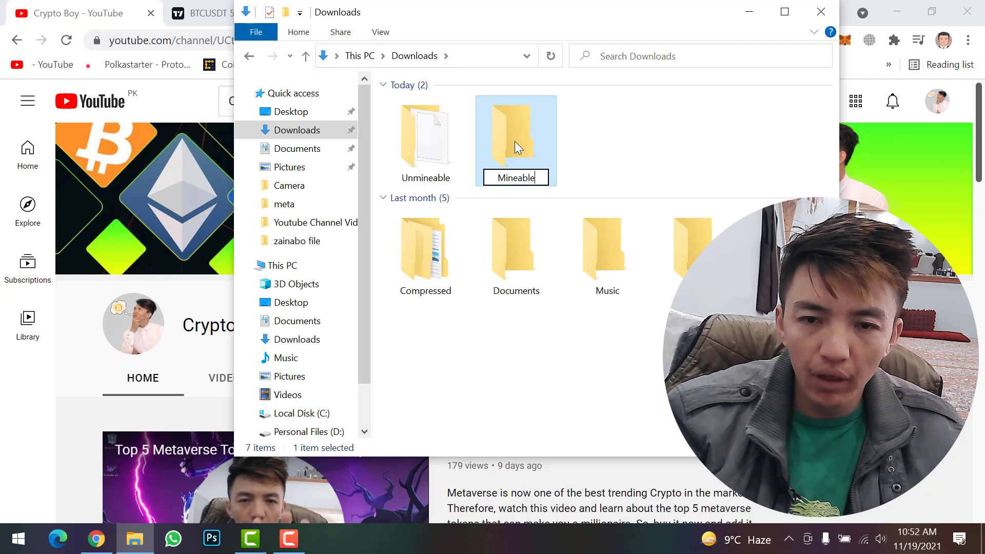
{"action": "key", "text": "Return"}
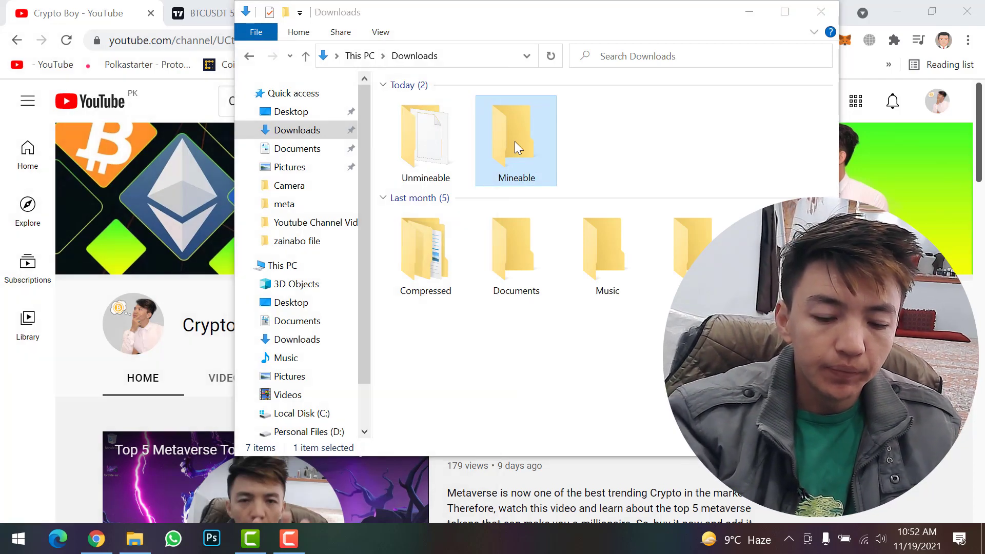
{"action": "type", "text": "windows"}
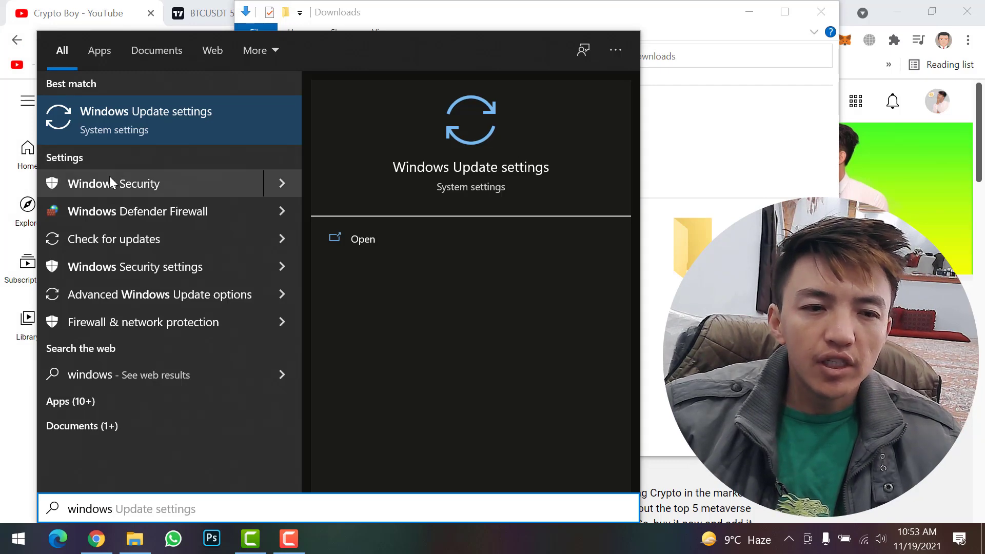
Step: Open Windows Security's Virus & threat protection settings and scroll down to Exclusions
{"action": "left_click", "coordinate": [135, 183]}
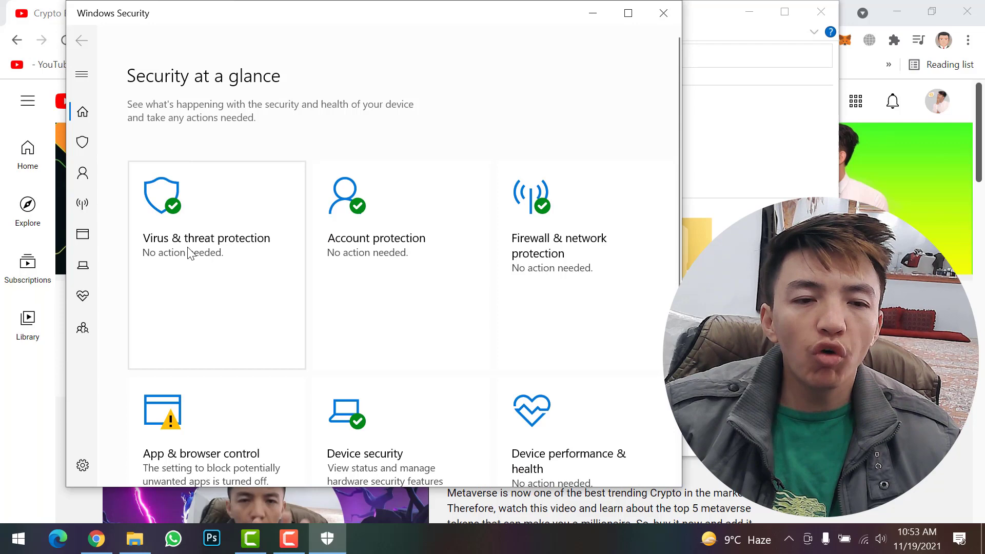
{"action": "left_click", "coordinate": [198, 253]}
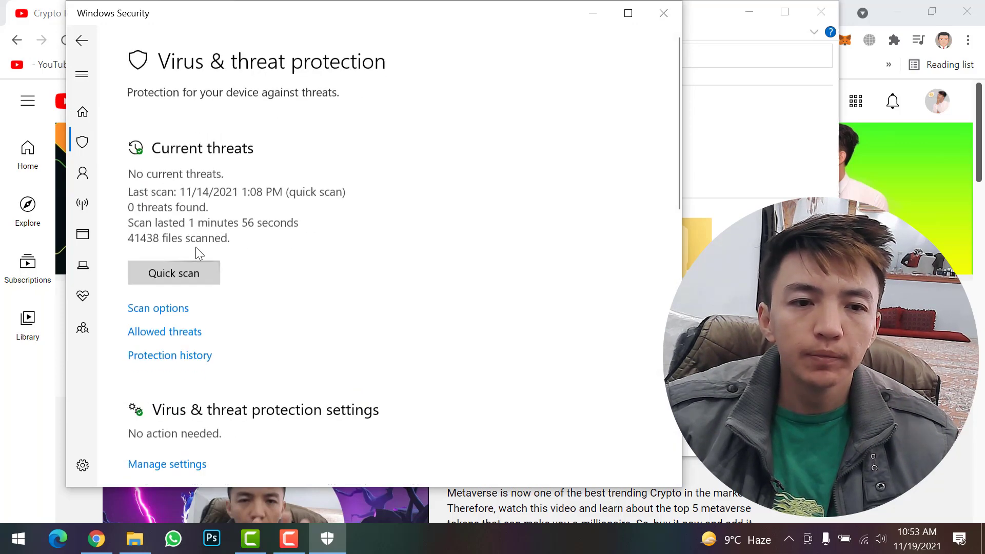
{"action": "scroll", "coordinate": [197, 252], "scroll_direction": "down", "scroll_amount": 3}
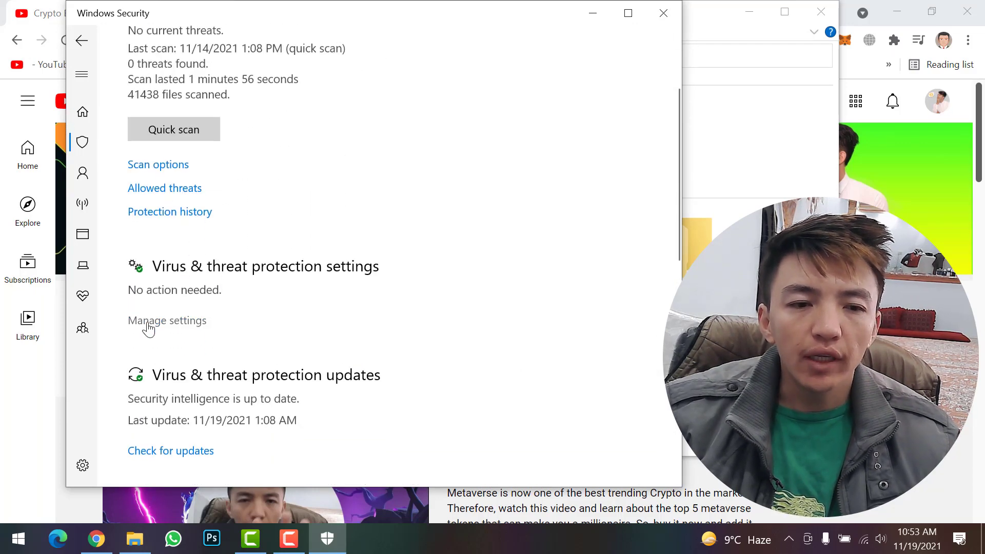
{"action": "left_click", "coordinate": [159, 322]}
{"action": "scroll", "coordinate": [247, 275], "scroll_direction": "down", "scroll_amount": 6}
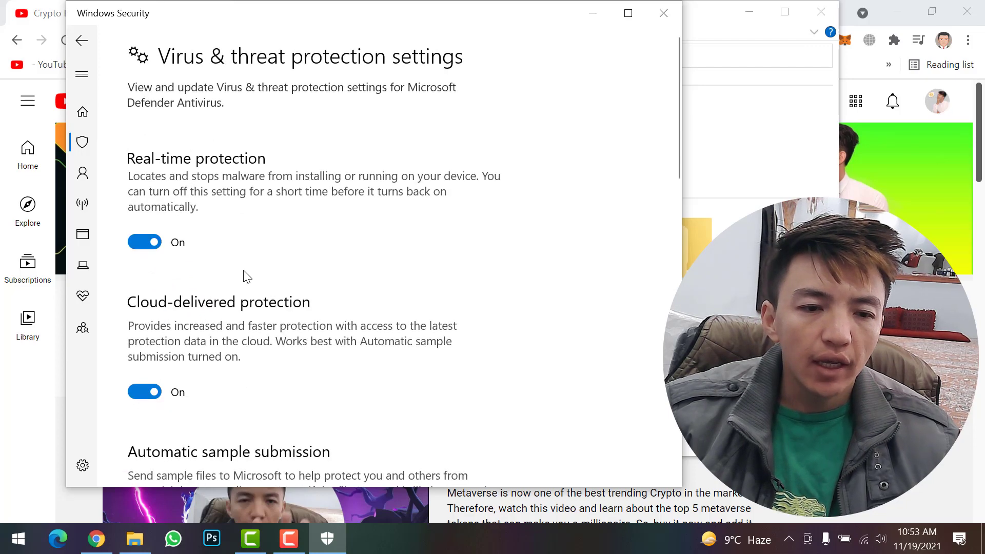
{"action": "scroll", "coordinate": [246, 275], "scroll_direction": "down", "scroll_amount": 5}
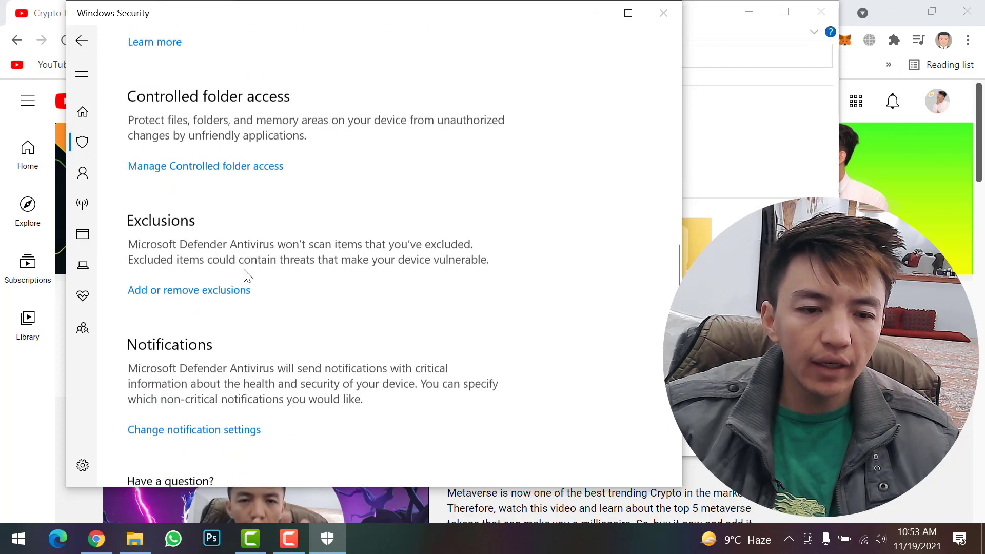
Step: Add the Downloads\Mineable folder as a Microsoft Defender folder exclusion
{"action": "left_click", "coordinate": [172, 285]}
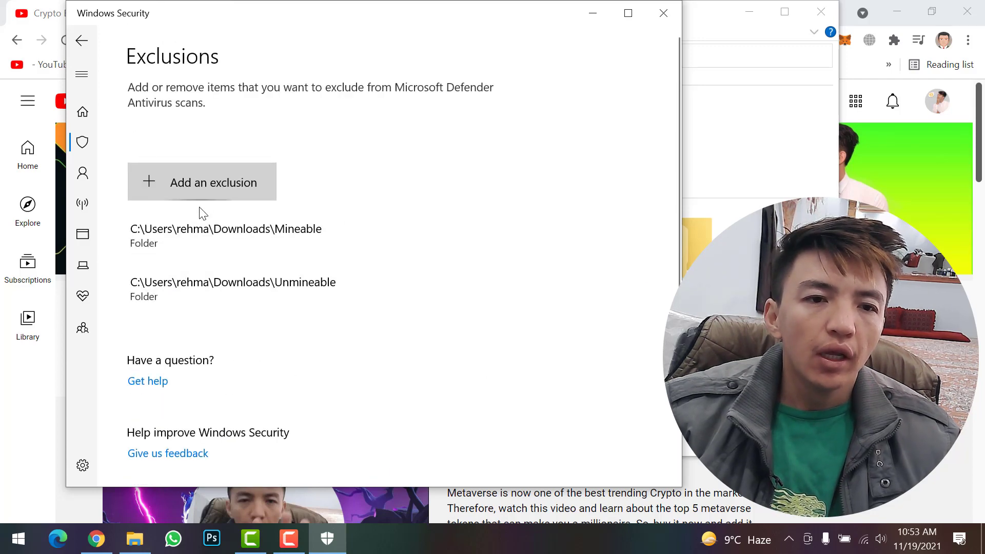
{"action": "left_click", "coordinate": [201, 181]}
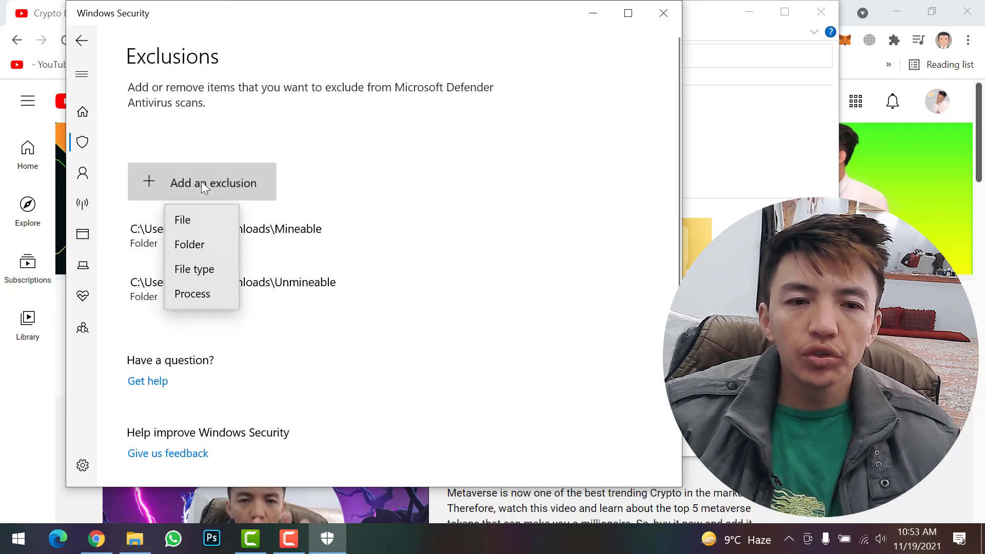
{"action": "left_click", "coordinate": [198, 243]}
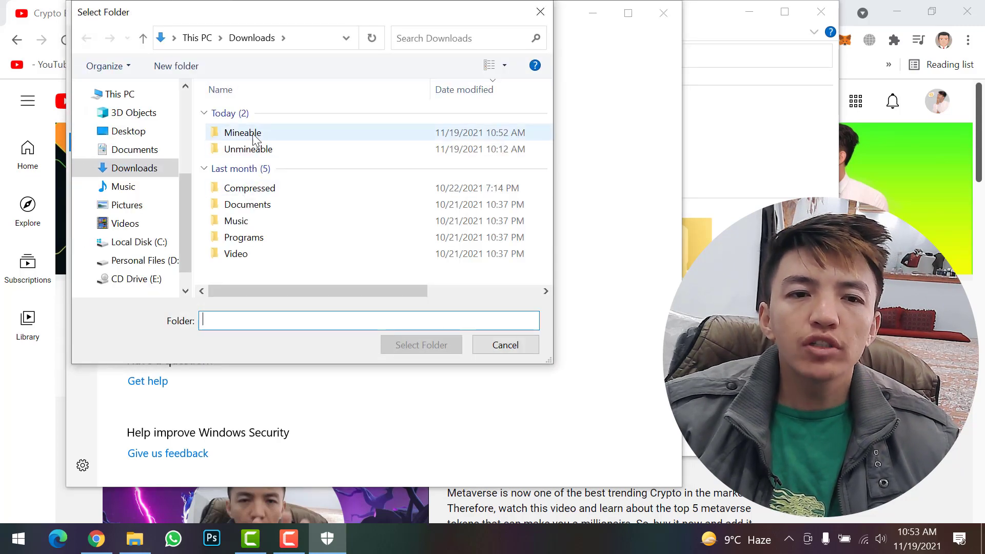
{"action": "left_click", "coordinate": [253, 135]}
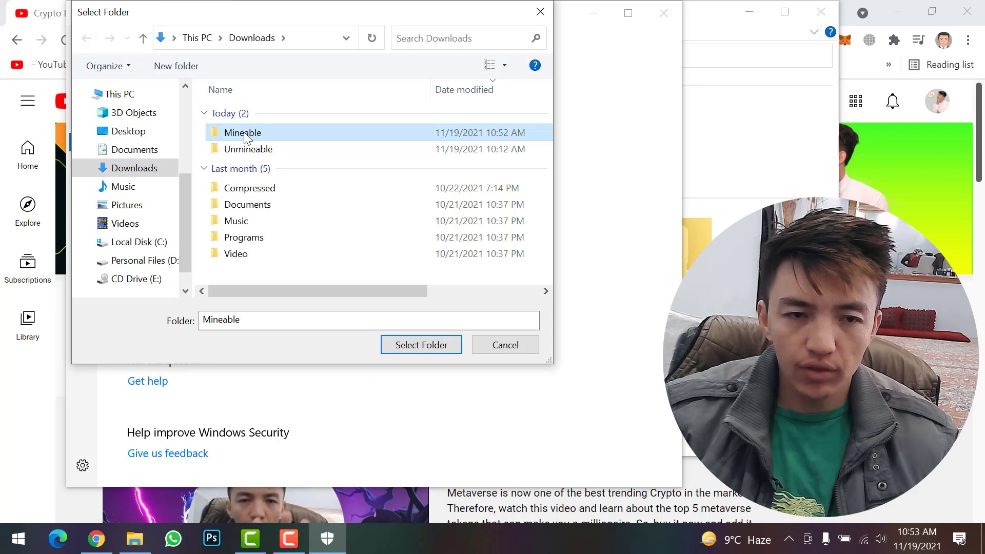
{"action": "left_click", "coordinate": [409, 341]}
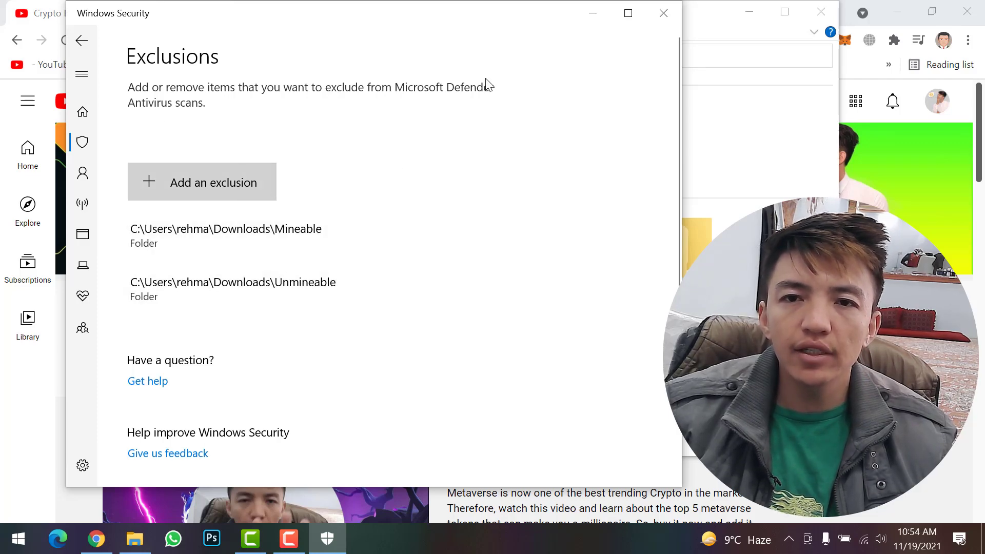
Step: Close Windows Security and switch to the unMineable miner download page
{"action": "left_click", "coordinate": [664, 13]}
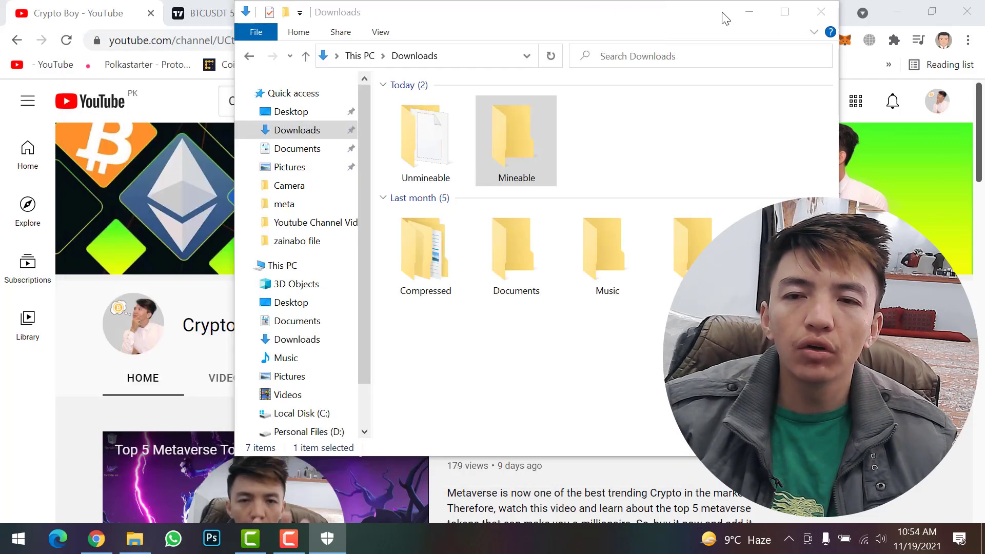
{"action": "left_click", "coordinate": [749, 12]}
{"action": "left_click", "coordinate": [421, 7]}
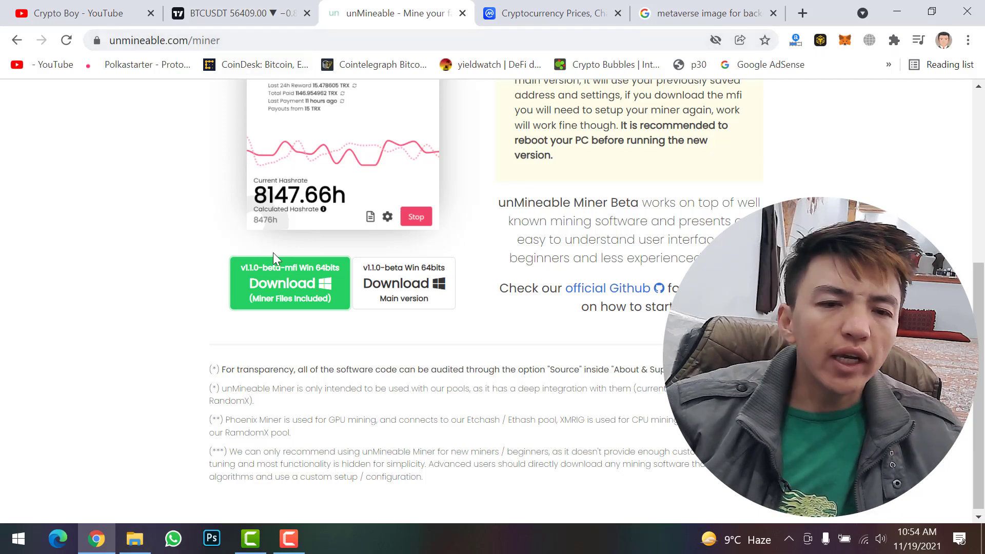
Step: Save the mfi Windows download, unMineable.Miner.1.1.0-beta-mfi.zip, into Downloads > Mineable
{"action": "right_click", "coordinate": [268, 280]}
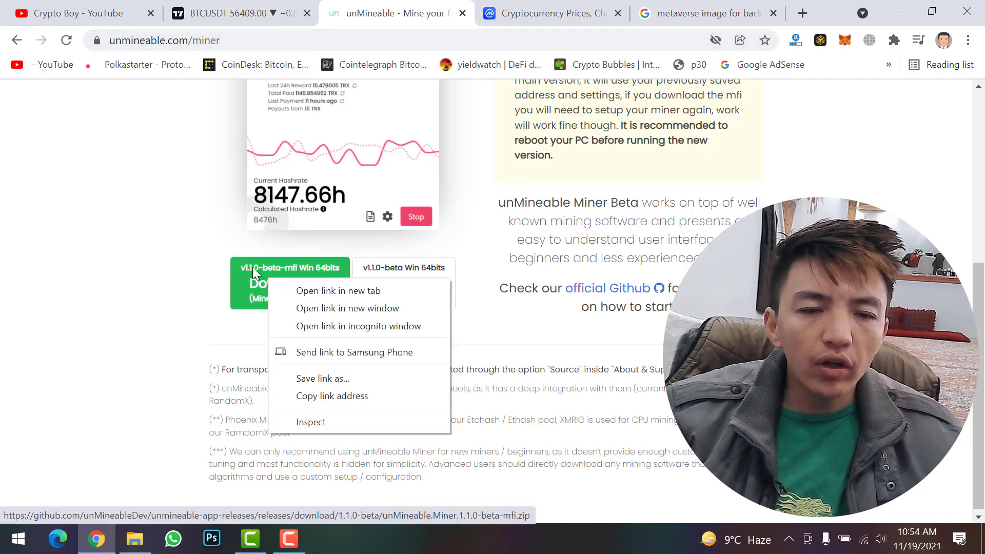
{"action": "left_click", "coordinate": [315, 379]}
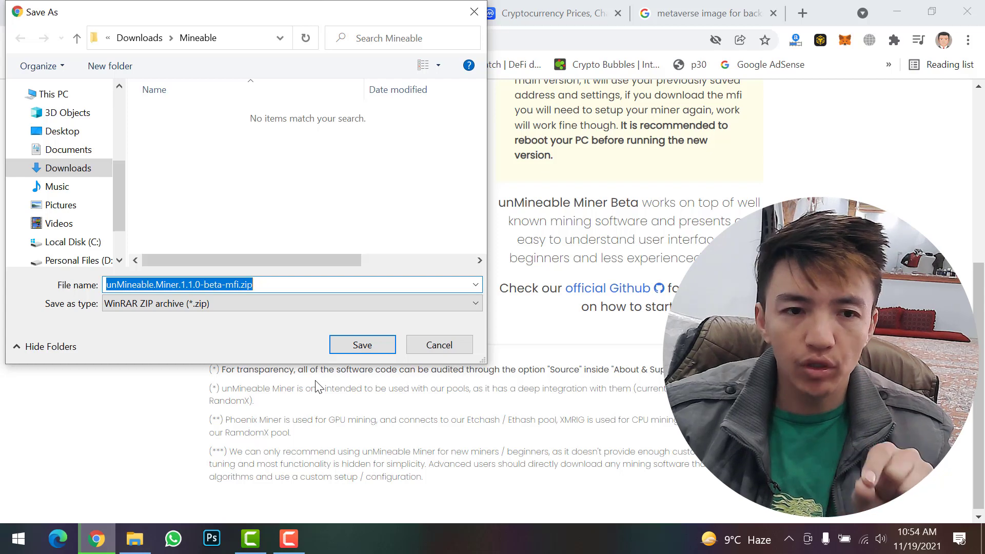
{"action": "left_click", "coordinate": [72, 169]}
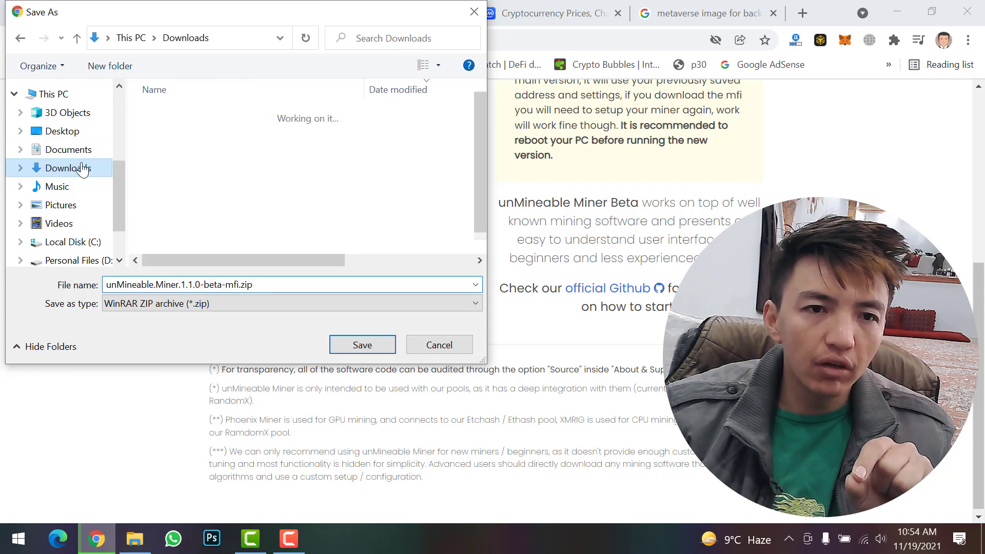
{"action": "double_click", "coordinate": [199, 134]}
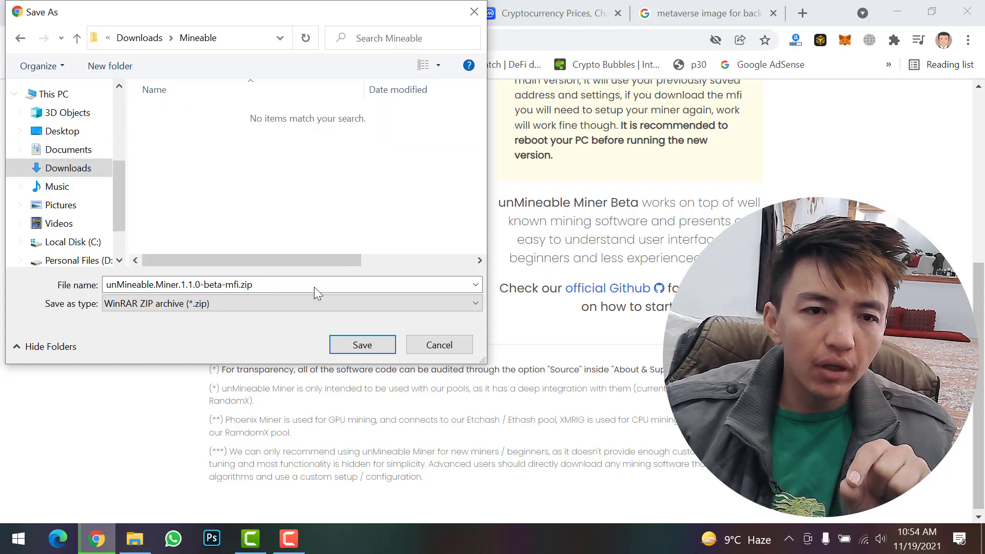
{"action": "left_click", "coordinate": [361, 343]}
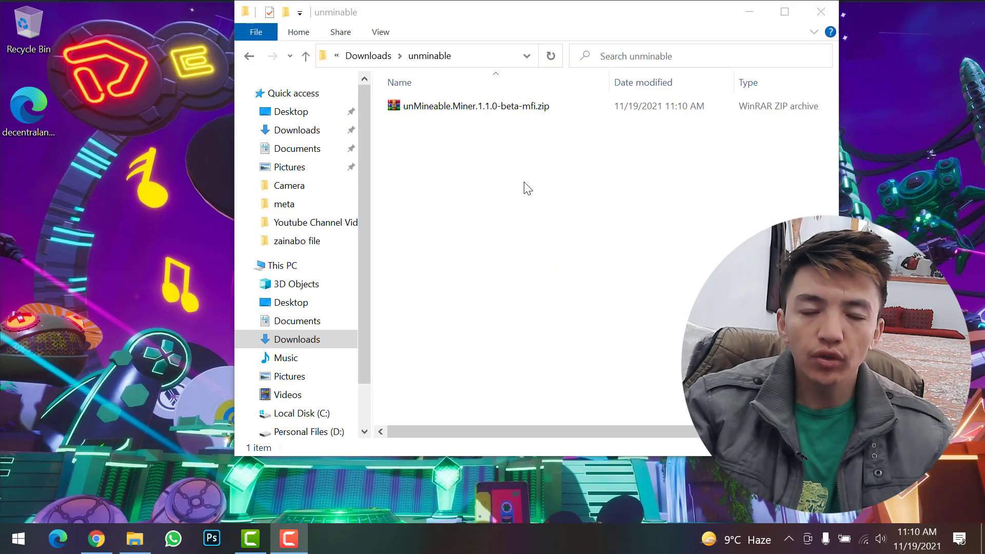
Step: Extract the miner zip to its default unMineable.Miner.1.1.0-beta-mfi folder
{"action": "left_click", "coordinate": [476, 110]}
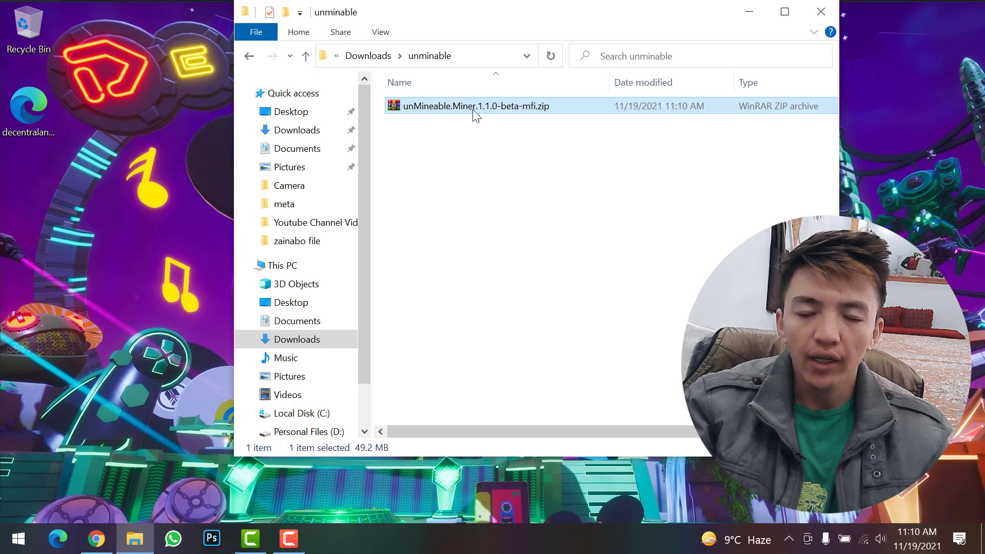
{"action": "right_click", "coordinate": [473, 110]}
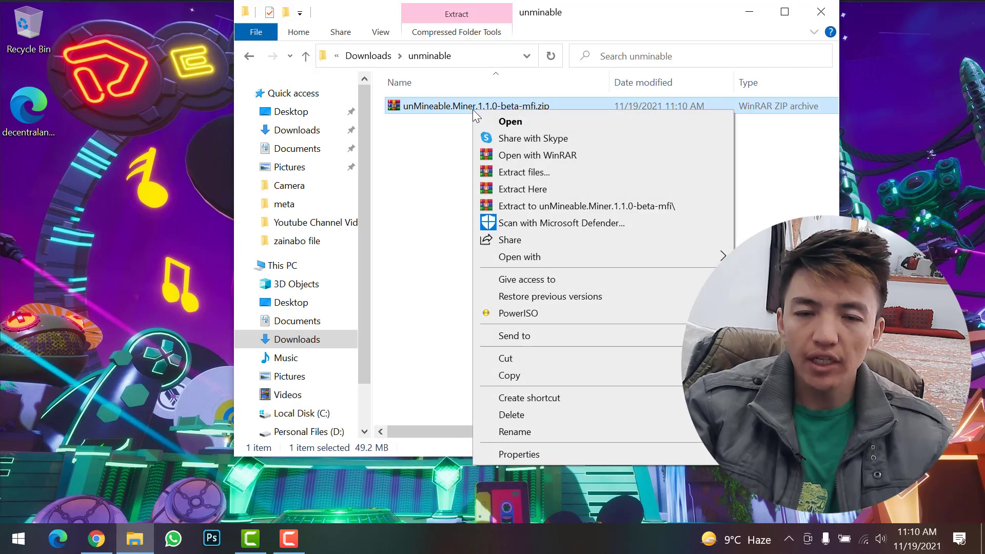
{"action": "left_click", "coordinate": [511, 173]}
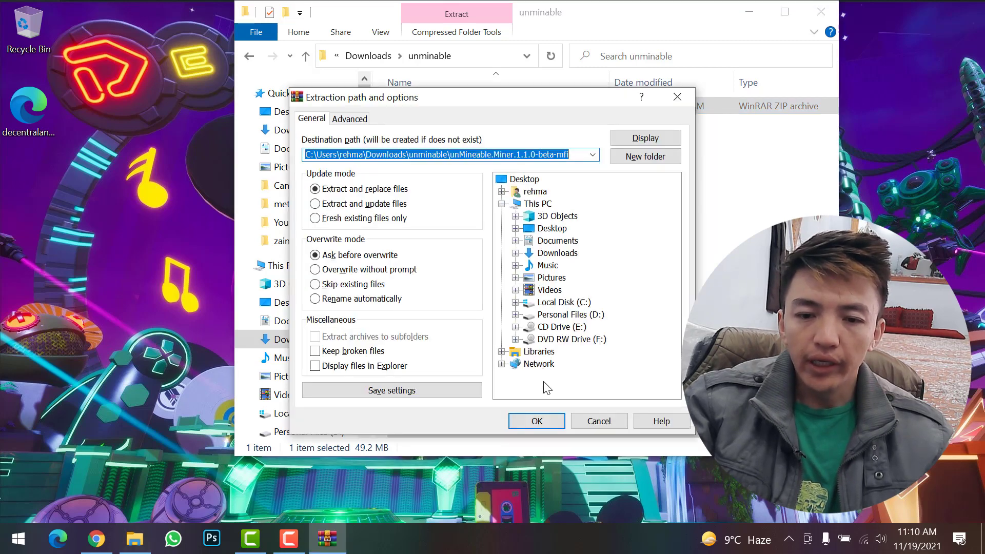
{"action": "left_click", "coordinate": [538, 421]}
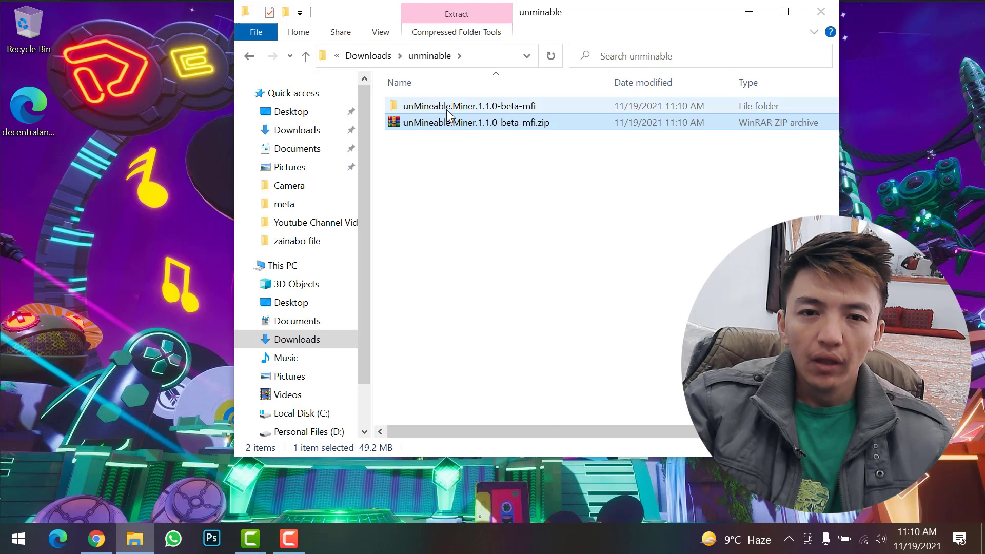
Step: Launch unMineable Miner 1.1.0-beta-mfi.exe from the extracted folder
{"action": "double_click", "coordinate": [447, 108]}
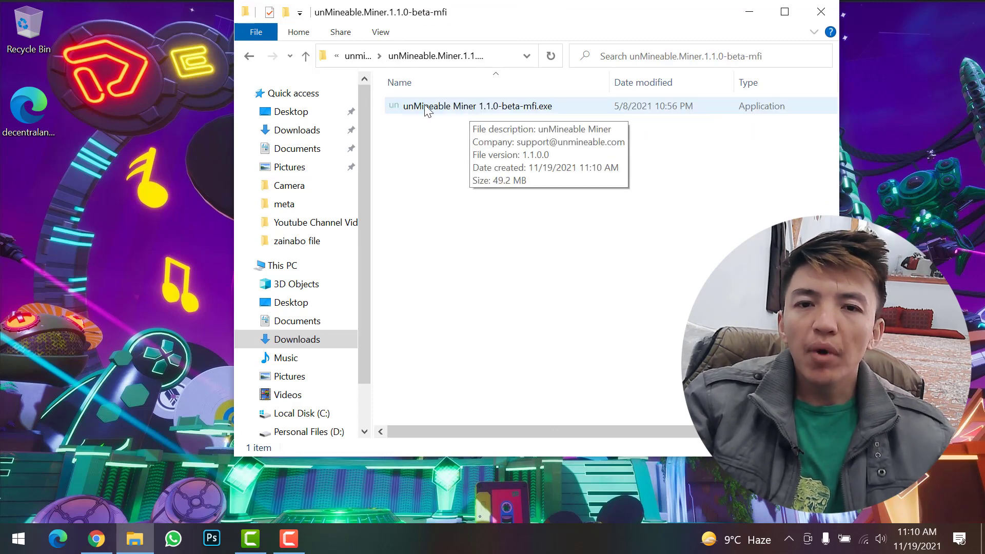
{"action": "left_click", "coordinate": [447, 107]}
{"action": "double_click", "coordinate": [449, 108]}
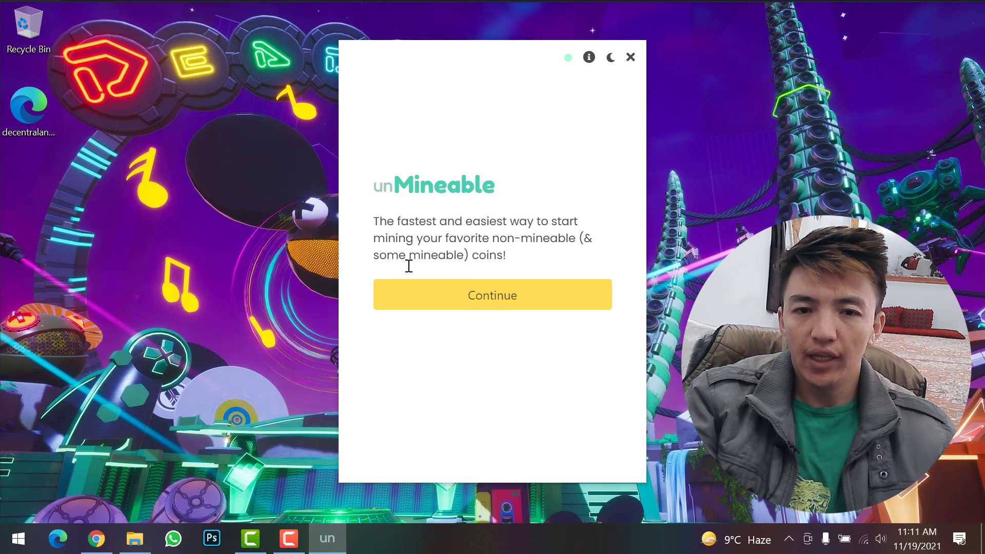
Step: Get past the welcome screen and choose CPU as the mining hardware
{"action": "left_click", "coordinate": [488, 299]}
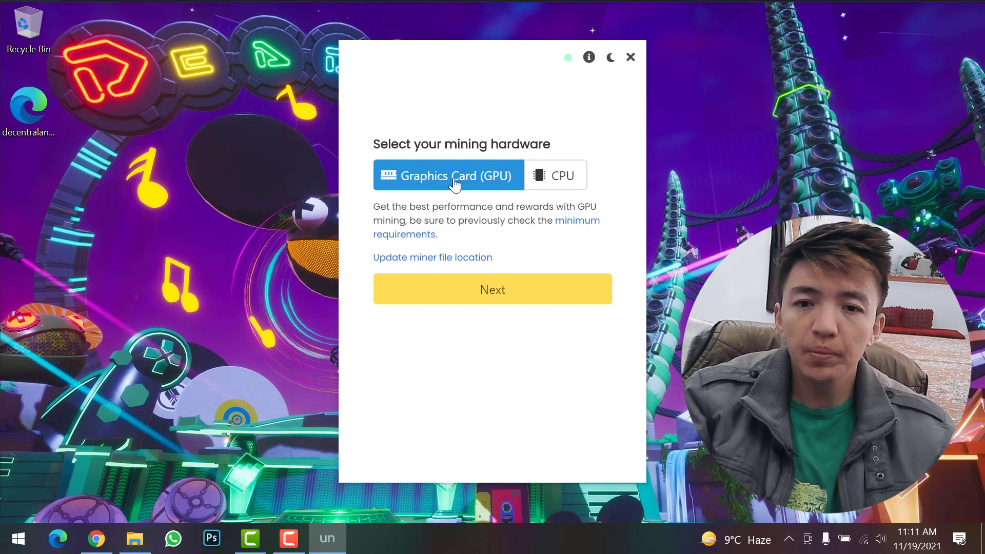
{"action": "left_click", "coordinate": [568, 181]}
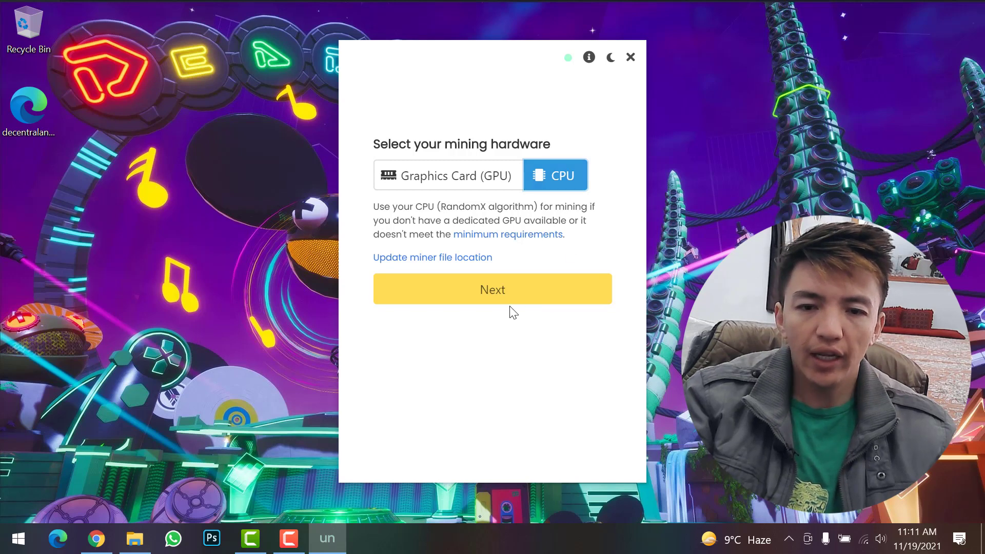
{"action": "left_click", "coordinate": [503, 293]}
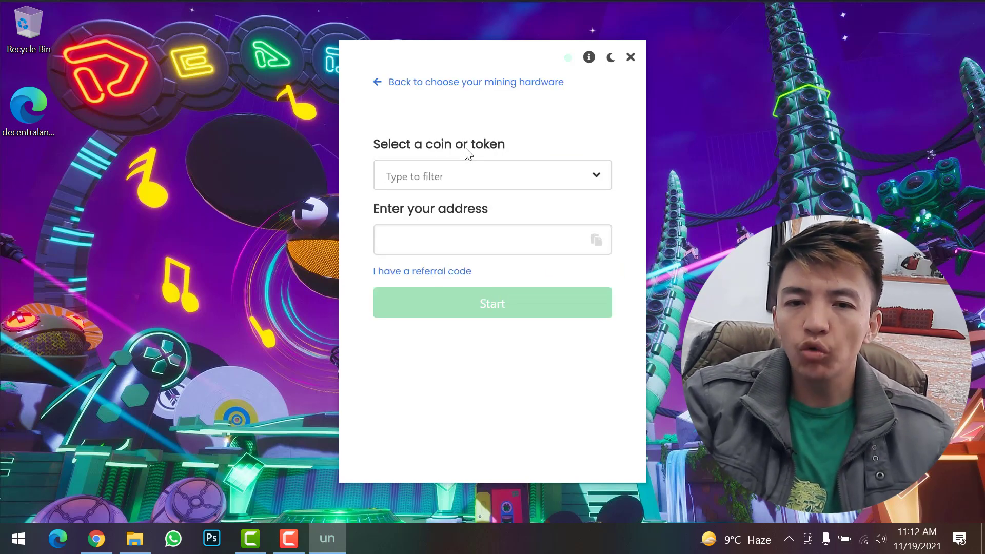
Step: Filter the coin list for mana and select Decentraland (MANA) as the payout coin
{"action": "left_click", "coordinate": [476, 175]}
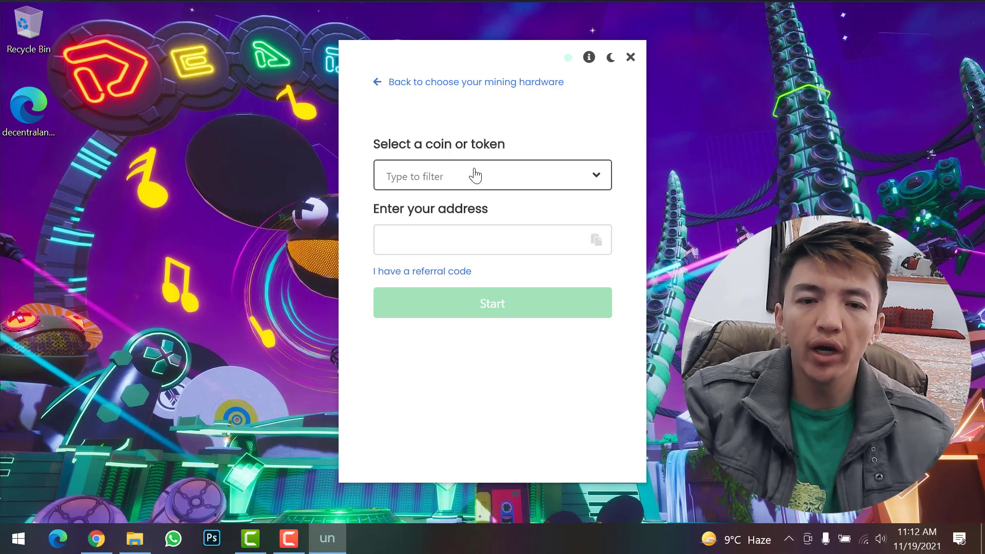
{"action": "left_click", "coordinate": [411, 176]}
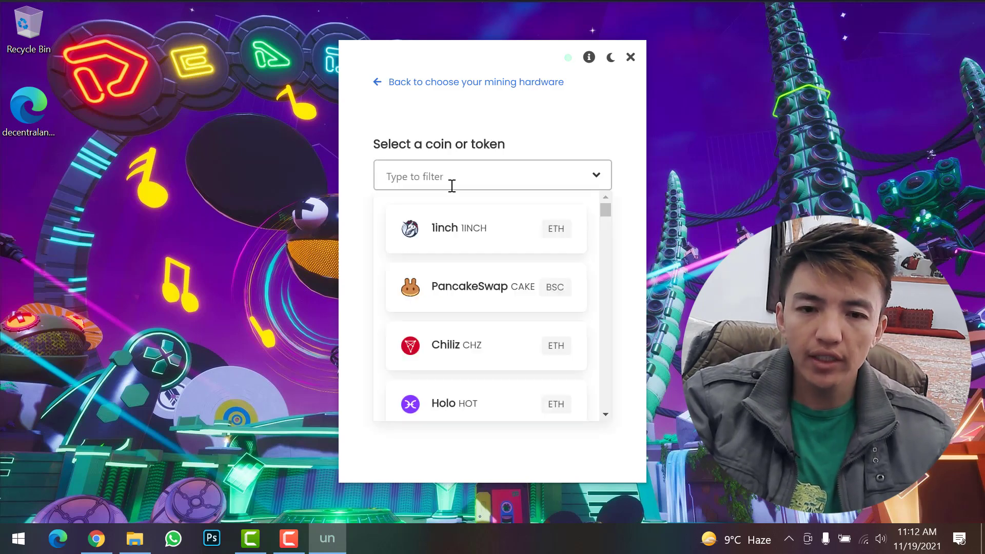
{"action": "type", "text": "mana"}
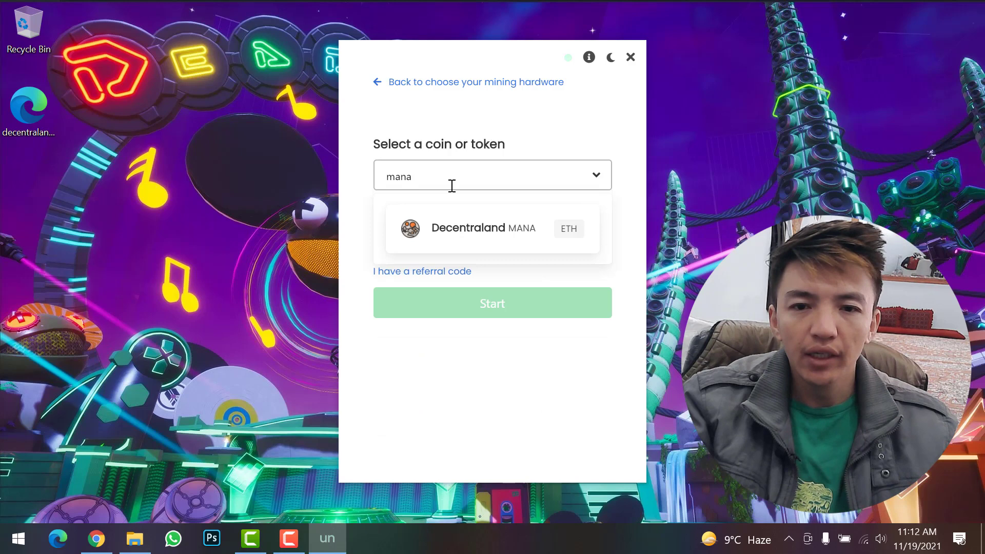
{"action": "left_click", "coordinate": [467, 232]}
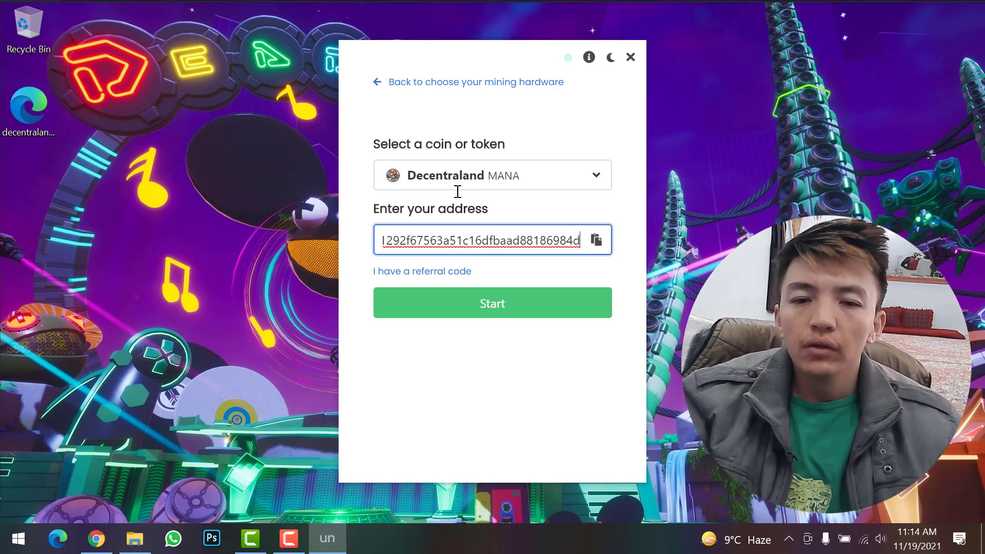
Step: Start mining Decentraland MANA to the entered wallet address
{"action": "left_click", "coordinate": [479, 308]}
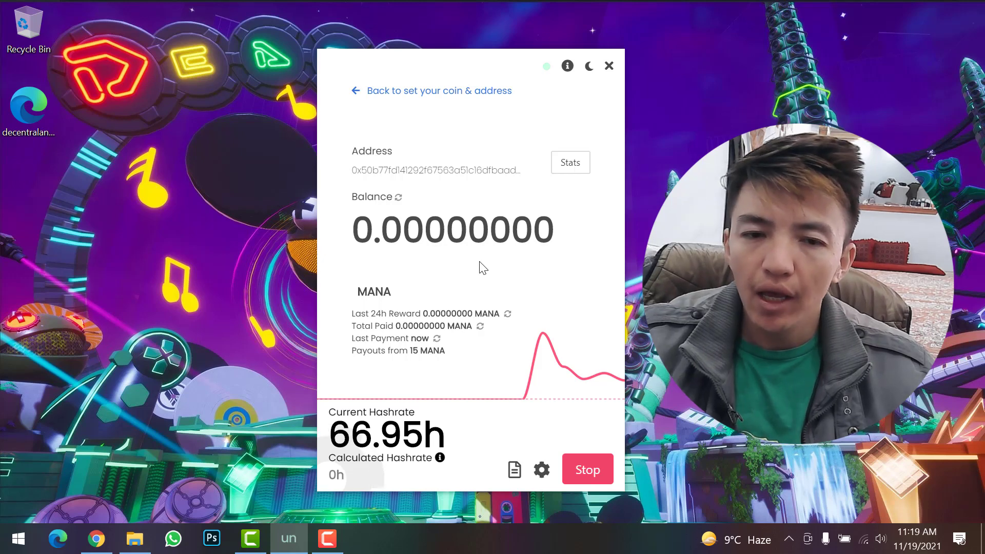
Step: Open the wallet's MANA stats page on the website and switch on 12-hour auto pay
{"action": "left_click", "coordinate": [571, 162]}
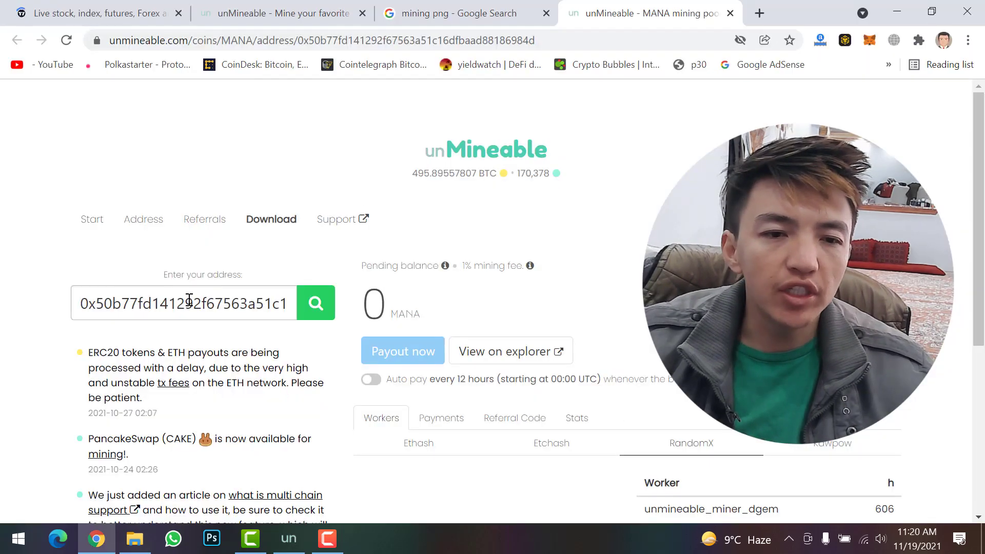
{"action": "scroll", "coordinate": [625, 257], "scroll_direction": "down", "scroll_amount": 1}
{"action": "scroll", "coordinate": [625, 257], "scroll_direction": "down", "scroll_amount": 1}
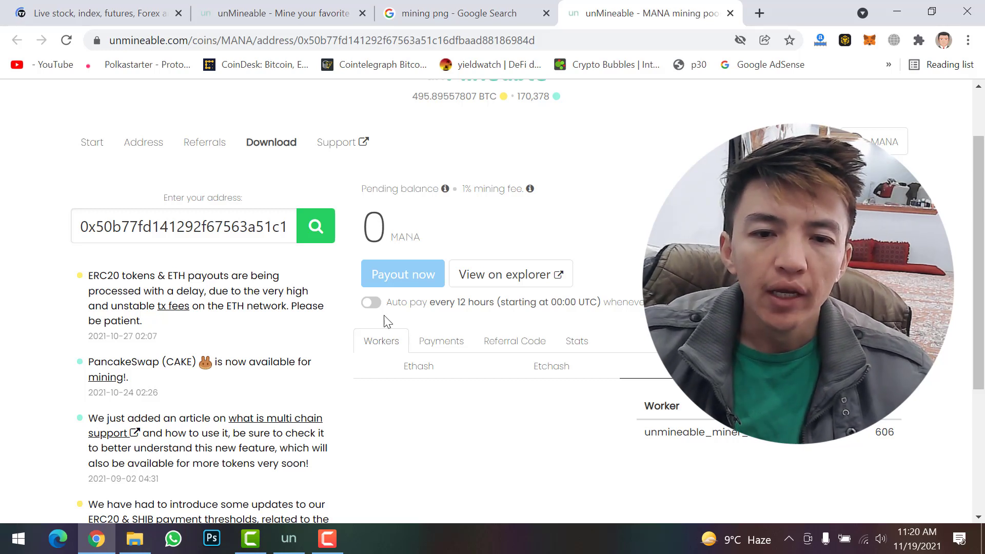
{"action": "left_click", "coordinate": [371, 303]}
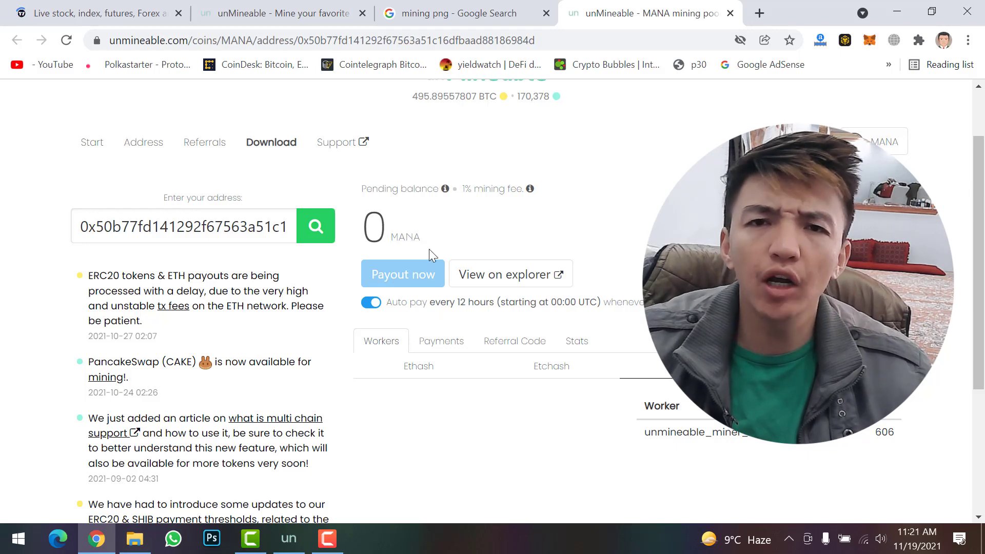
Step: View the Payments and Referral Code tabs on the MANA stats page
{"action": "scroll", "coordinate": [430, 251], "scroll_direction": "down", "scroll_amount": 1}
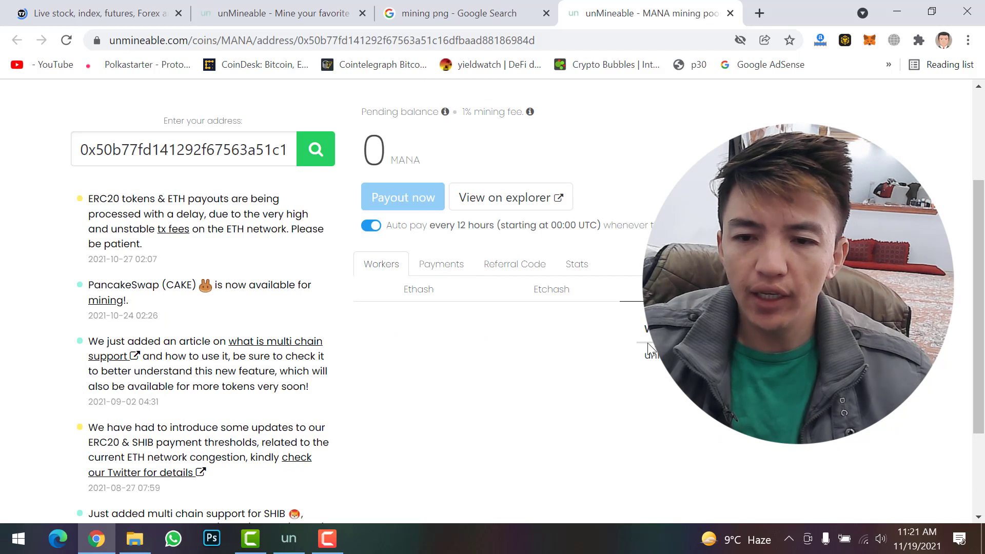
{"action": "left_click", "coordinate": [462, 267]}
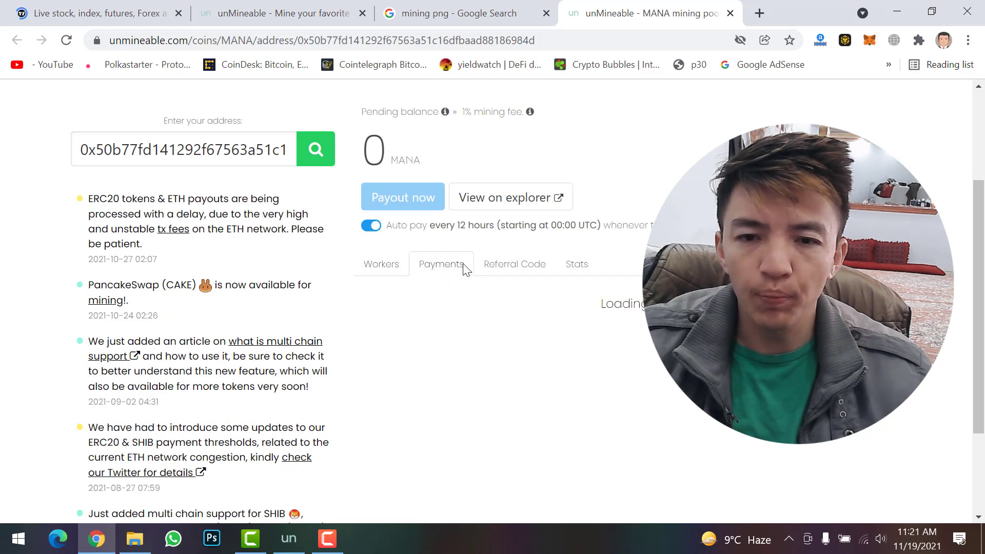
{"action": "left_click", "coordinate": [507, 269]}
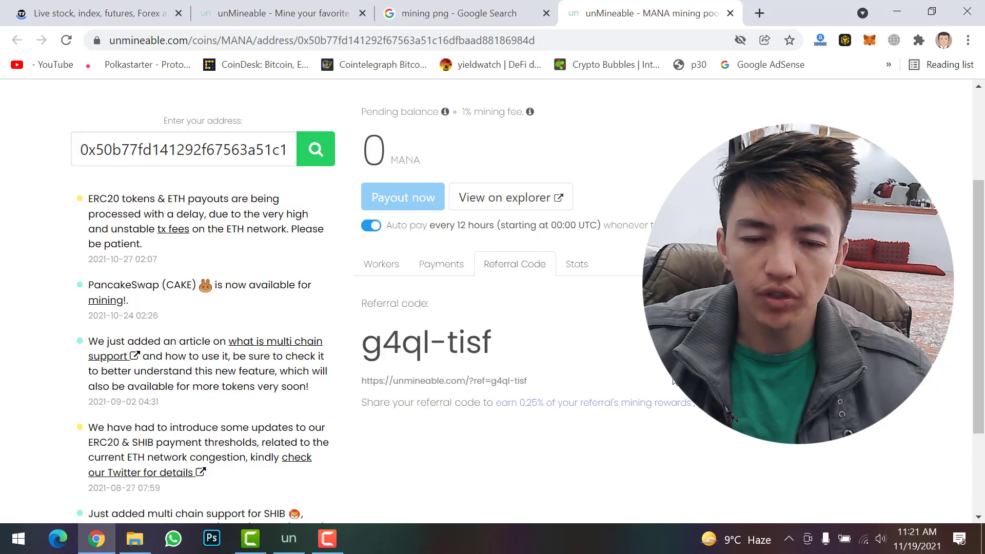
{"action": "scroll", "coordinate": [614, 330], "scroll_direction": "up", "scroll_amount": 3}
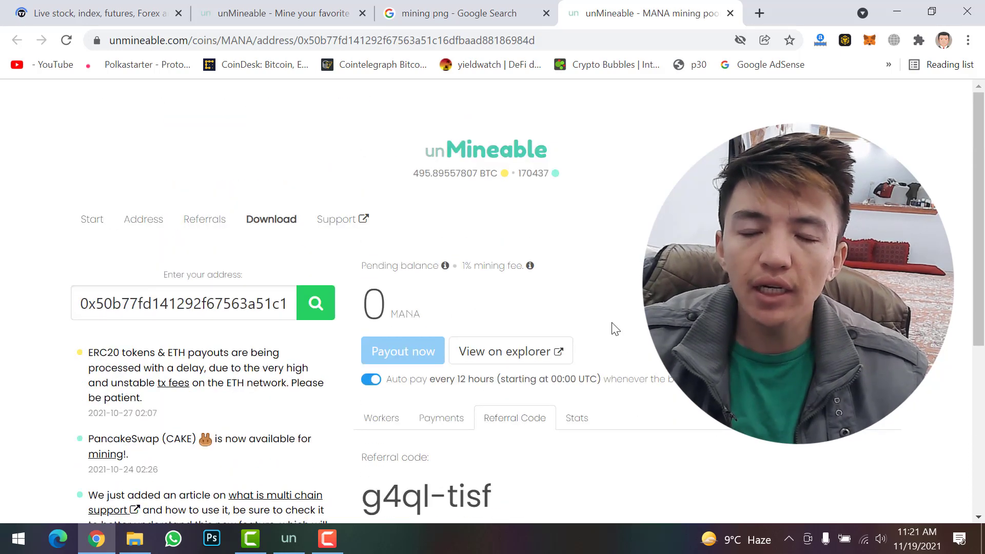